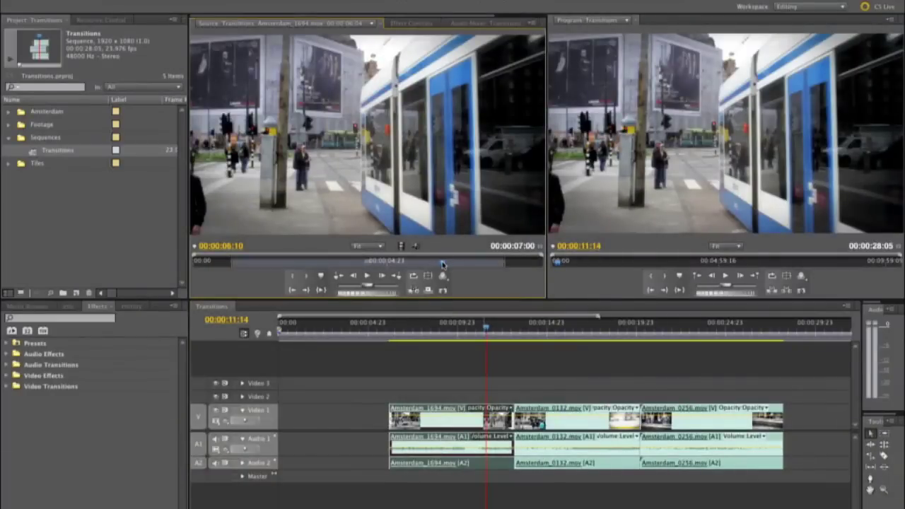
Step: Drop a Cross Dissolve from Video Transitions > Dissolve on the 1694/0132 cut and play it
drag(442, 265, 294, 253)
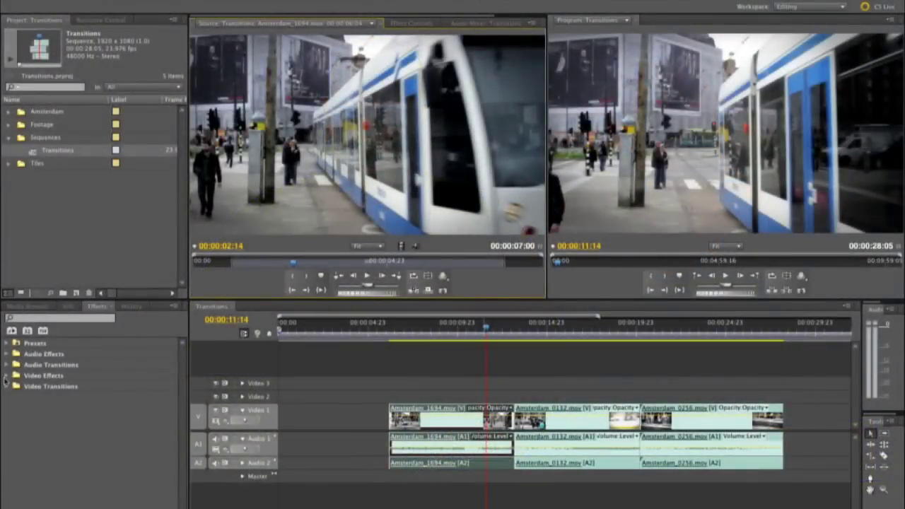
click(5, 387)
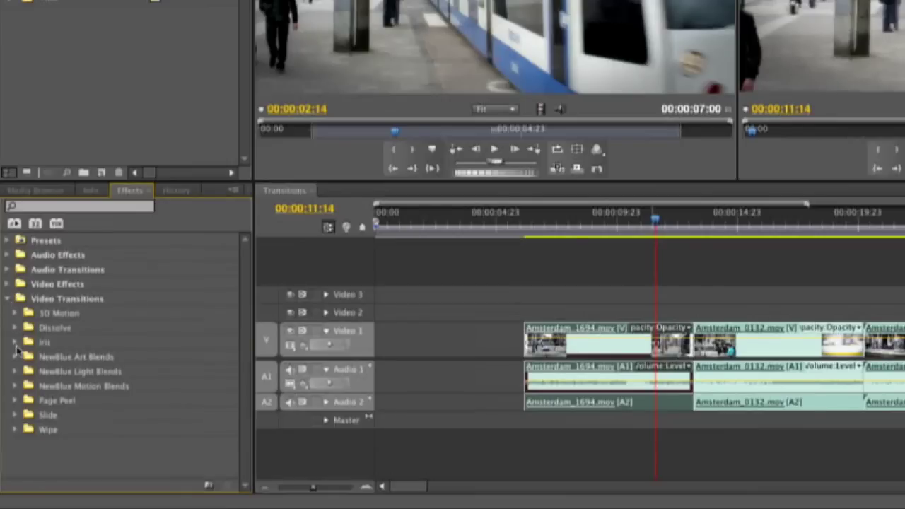
click(15, 328)
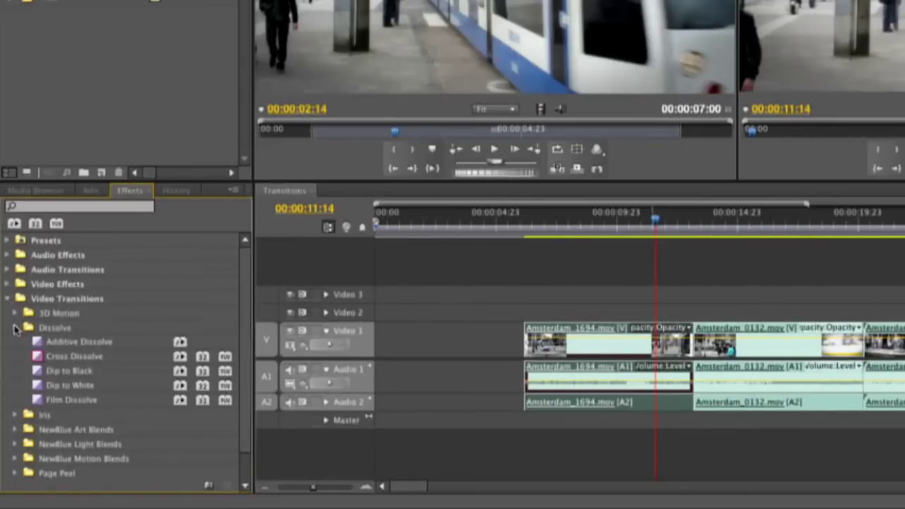
drag(41, 359, 700, 351)
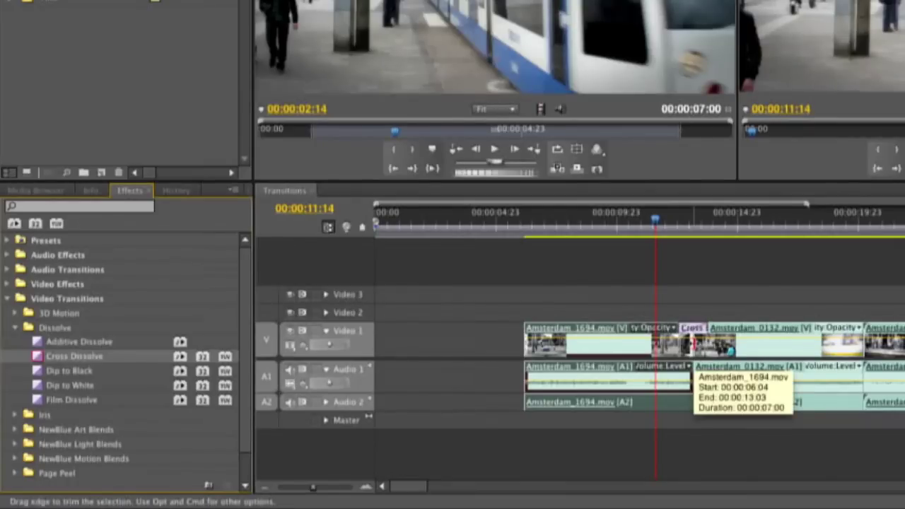
key(space)
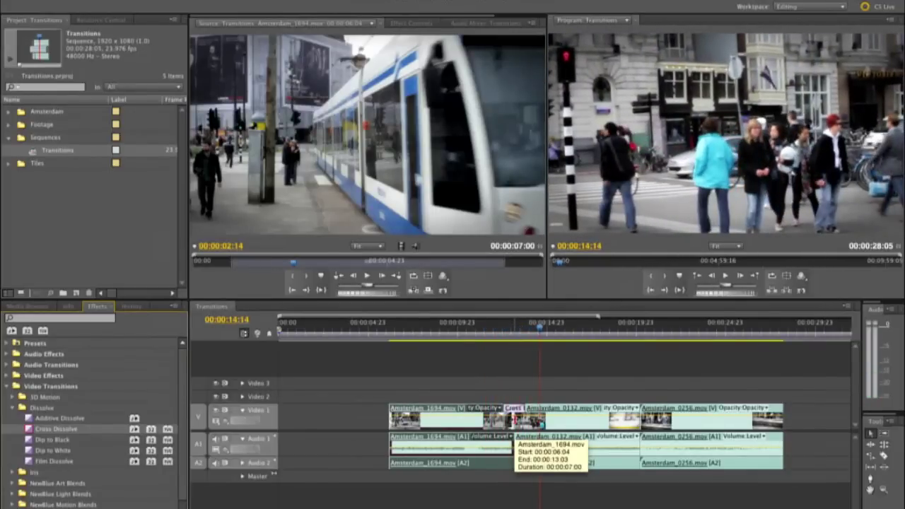
key(XF86AudioMute)
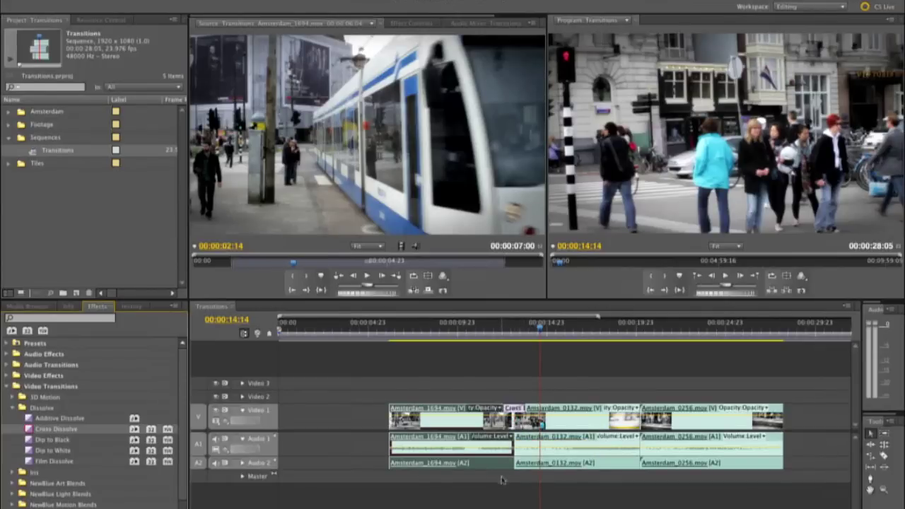
Step: Open the Cross Dissolve in Effect Controls, toggle Show Actual Sources, preview it, and play to 00:00:13:00
double_click(512, 409)
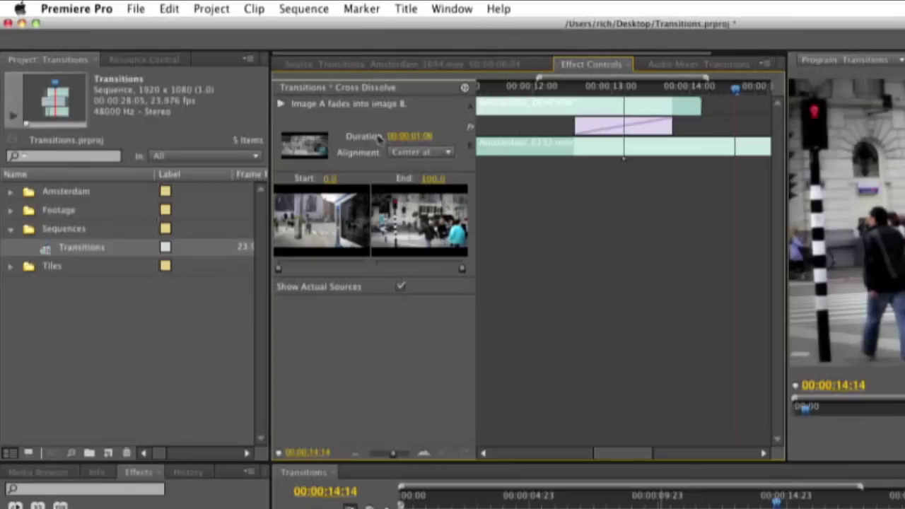
click(400, 288)
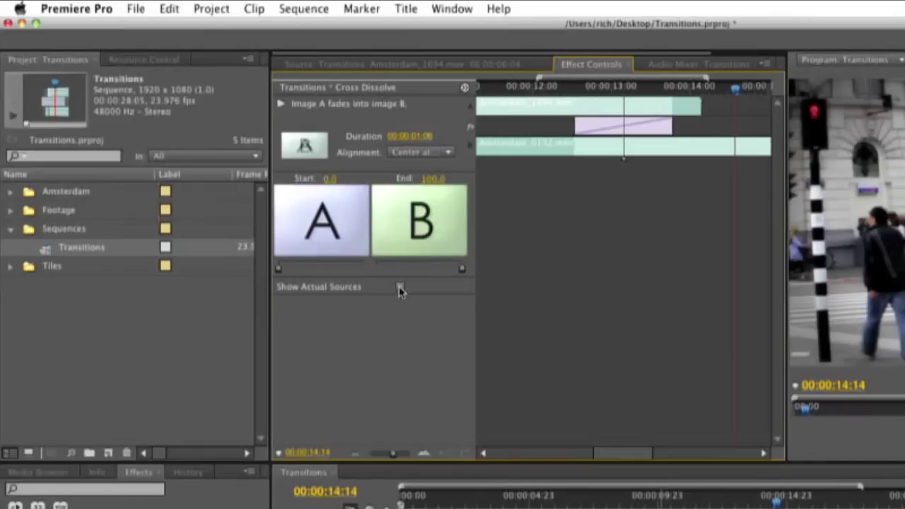
click(400, 289)
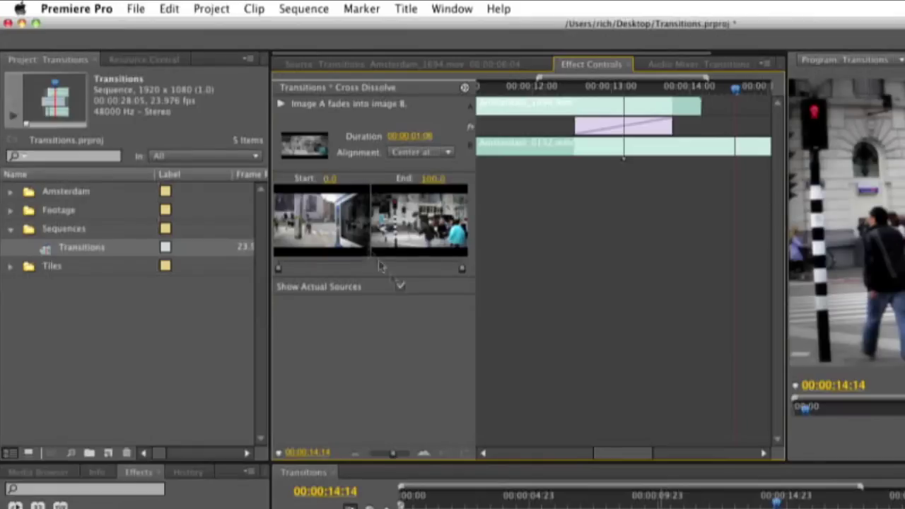
click(281, 106)
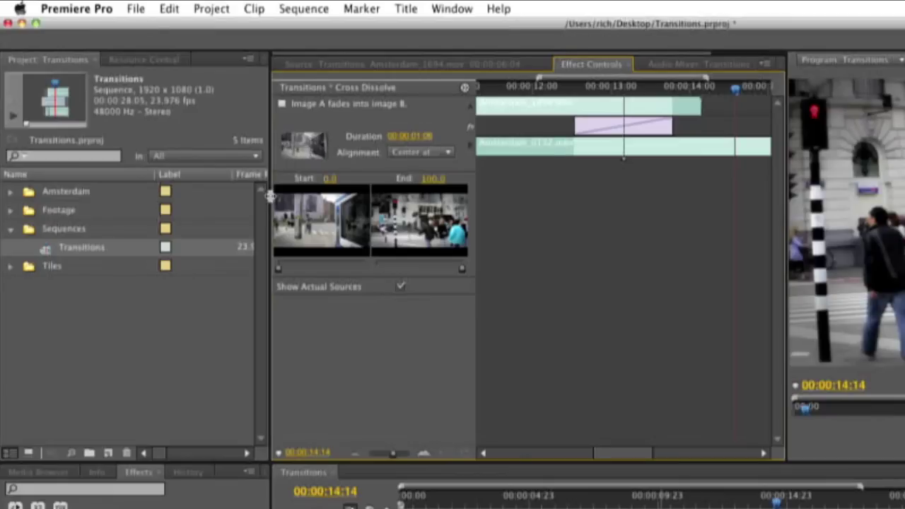
key(space)
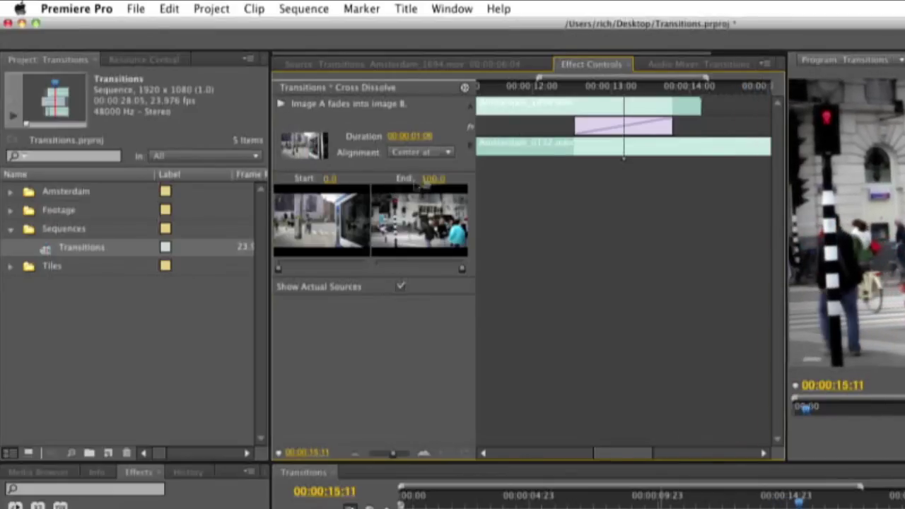
click(735, 499)
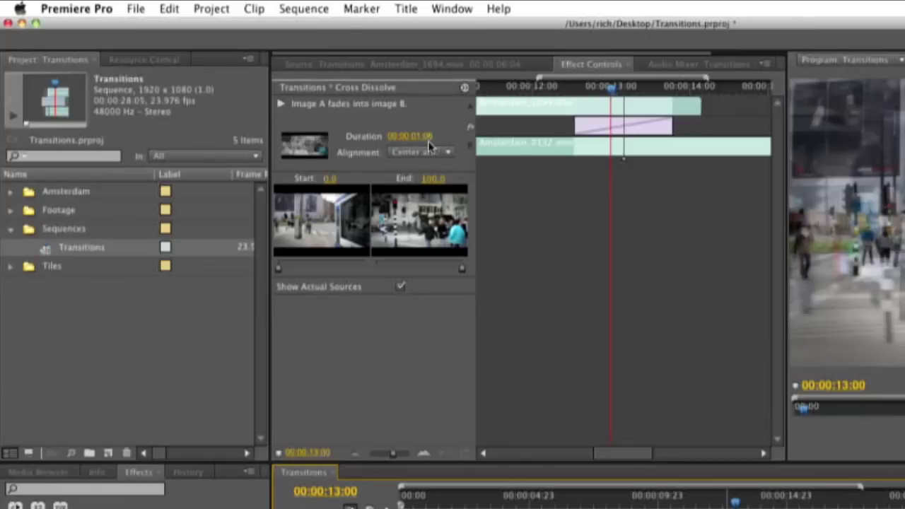
Step: Set Video Transition Default Duration to 24 frames in Preferences > General
click(58, 8)
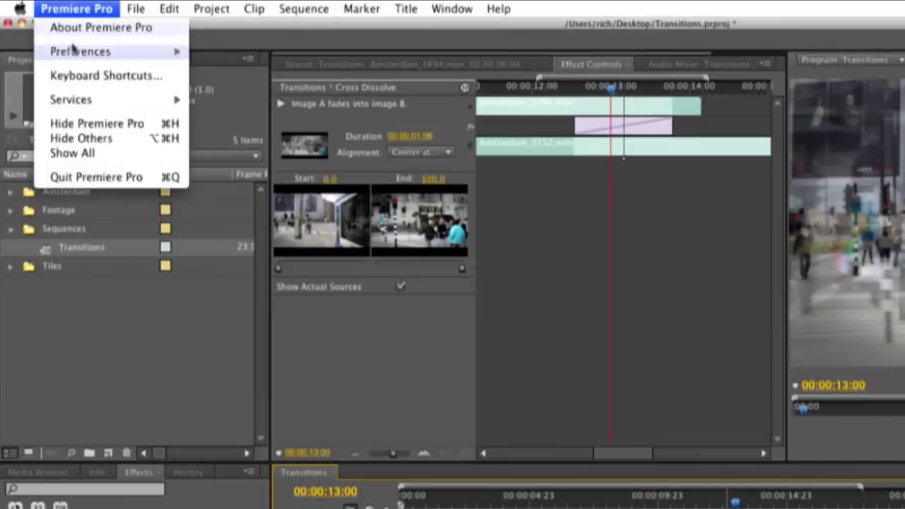
mouse_move(74, 49)
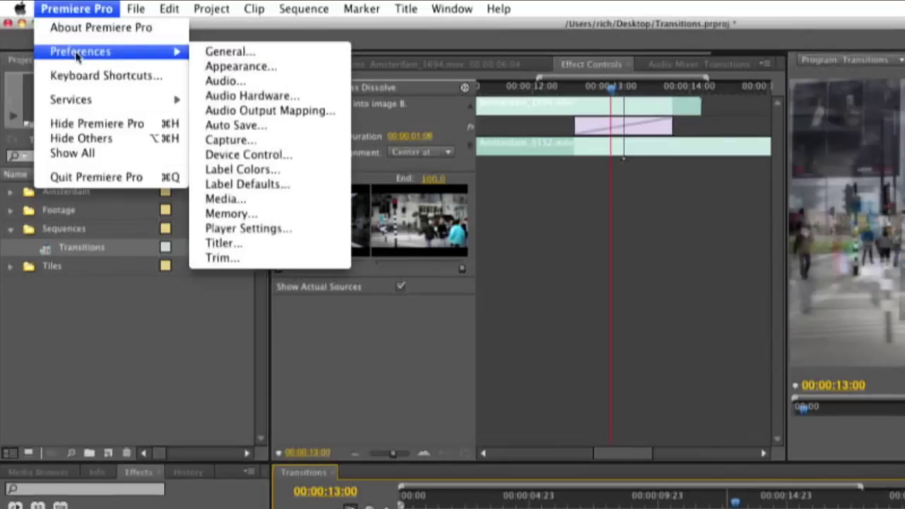
click(245, 52)
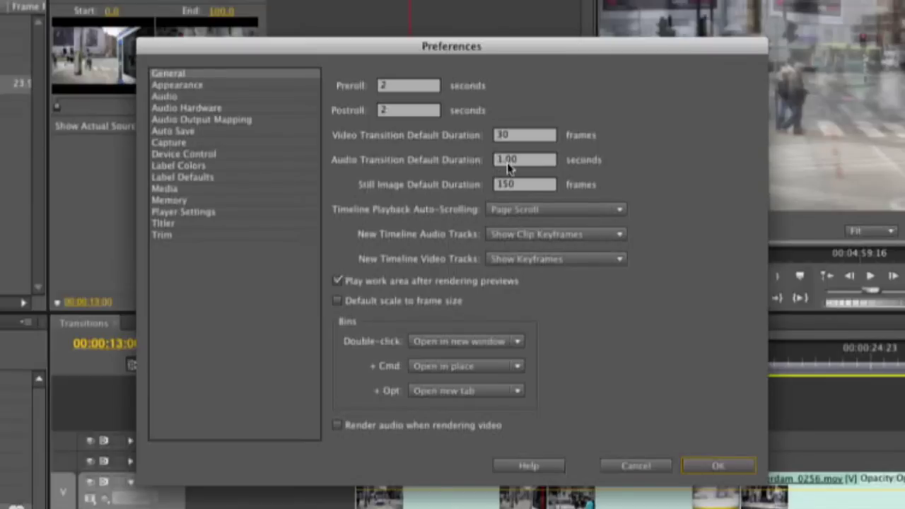
click(521, 136)
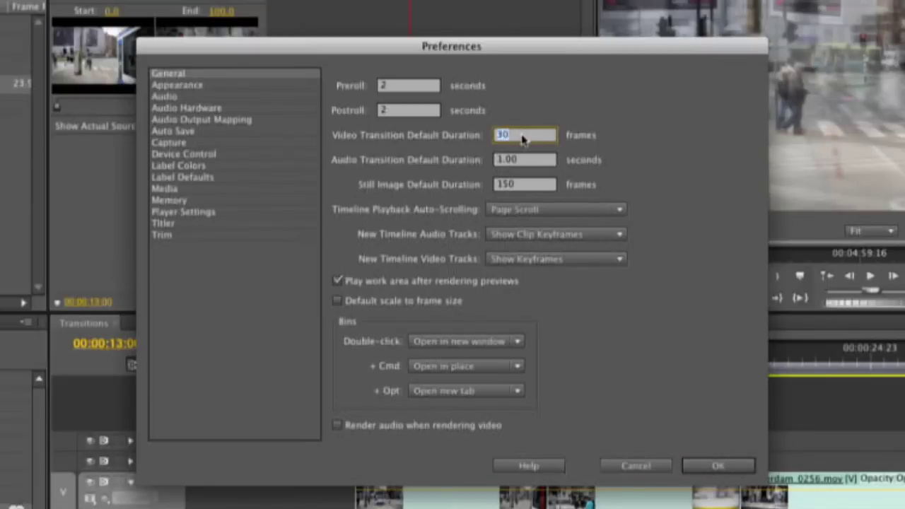
text(24)
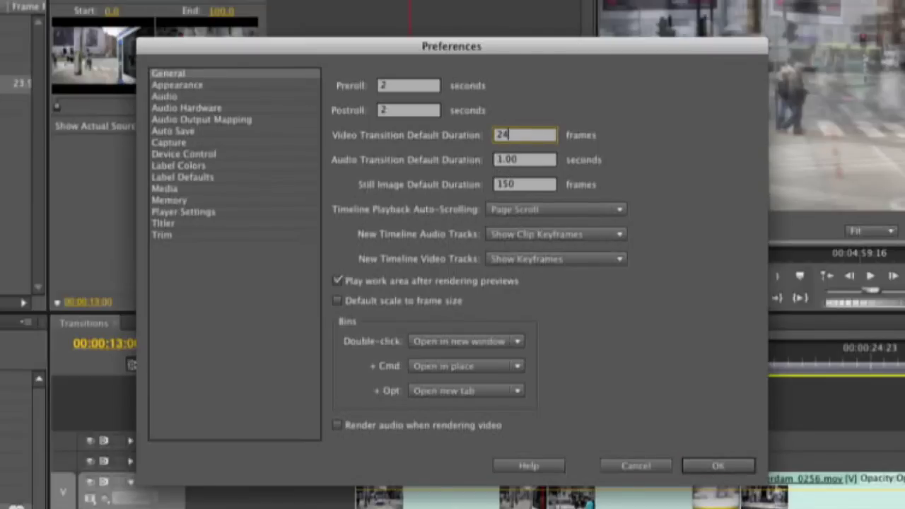
key(Return)
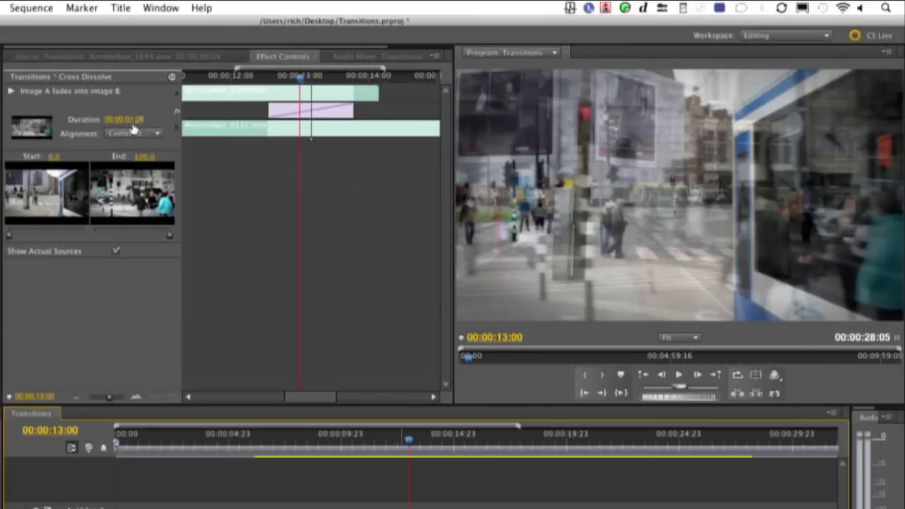
Step: Set the Cross Dissolve duration to 2 seconds and slide it slightly later over the cut
click(126, 119)
text(2:00)
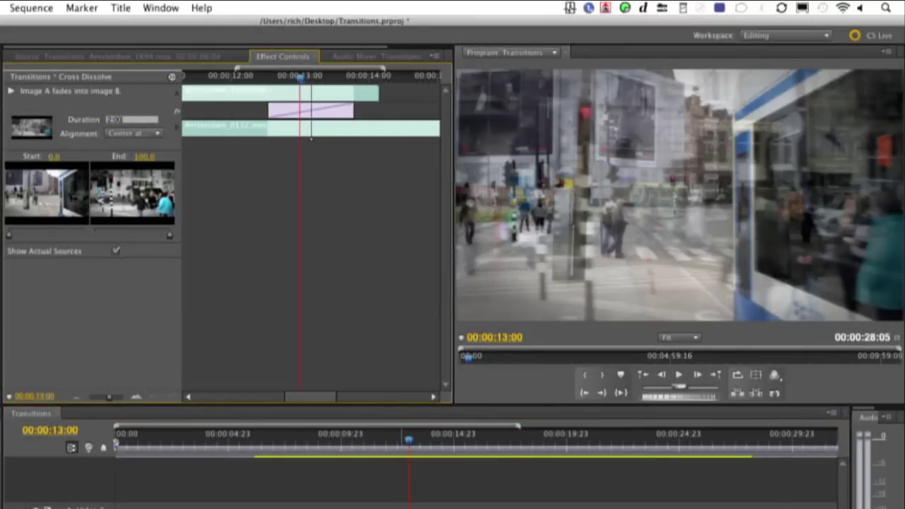
key(Return)
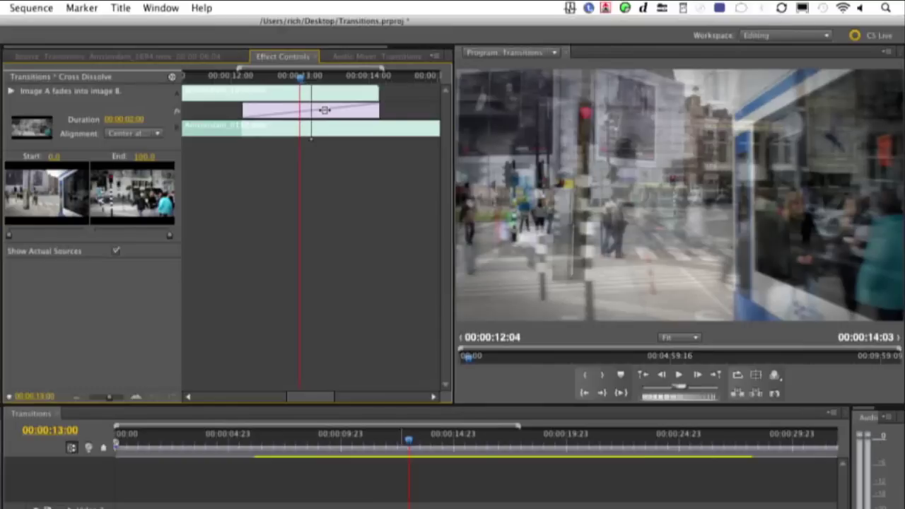
drag(325, 110, 350, 111)
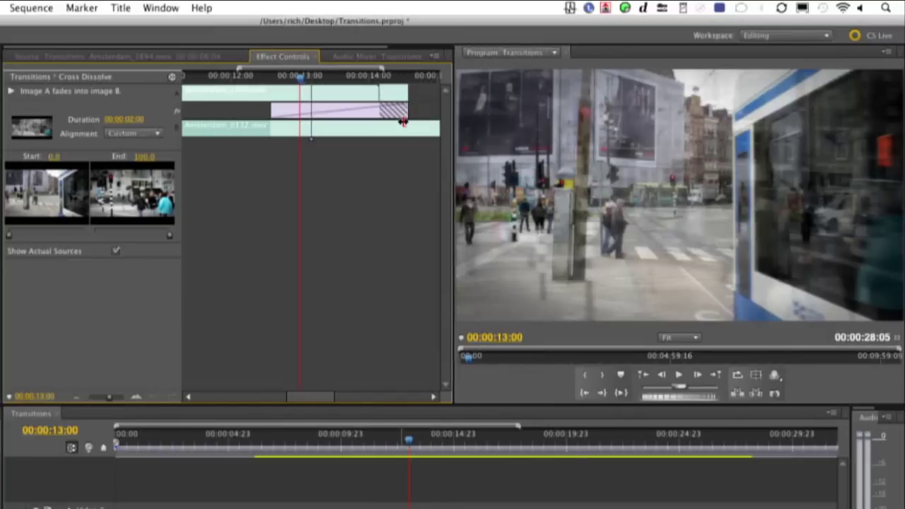
drag(362, 111, 331, 111)
Step: Play the sequence from about 10 seconds through the adjusted dissolve
click(354, 441)
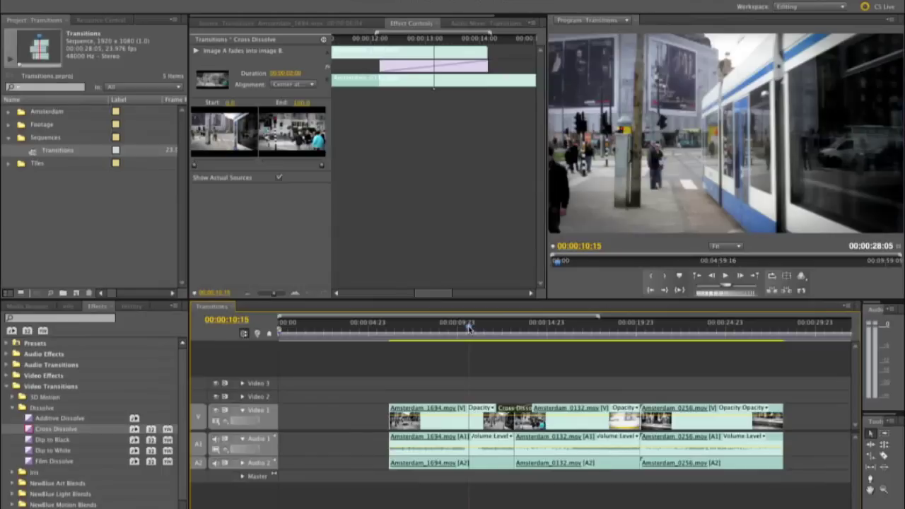
key(space)
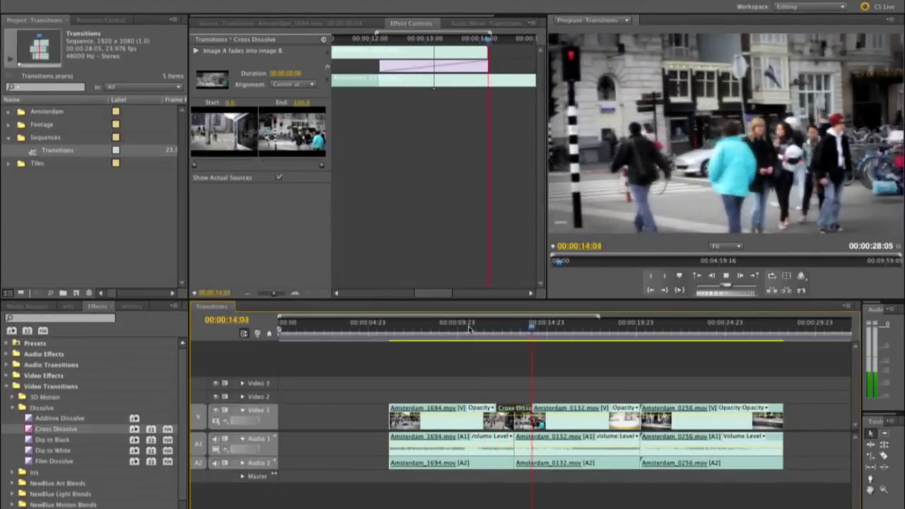
key(space)
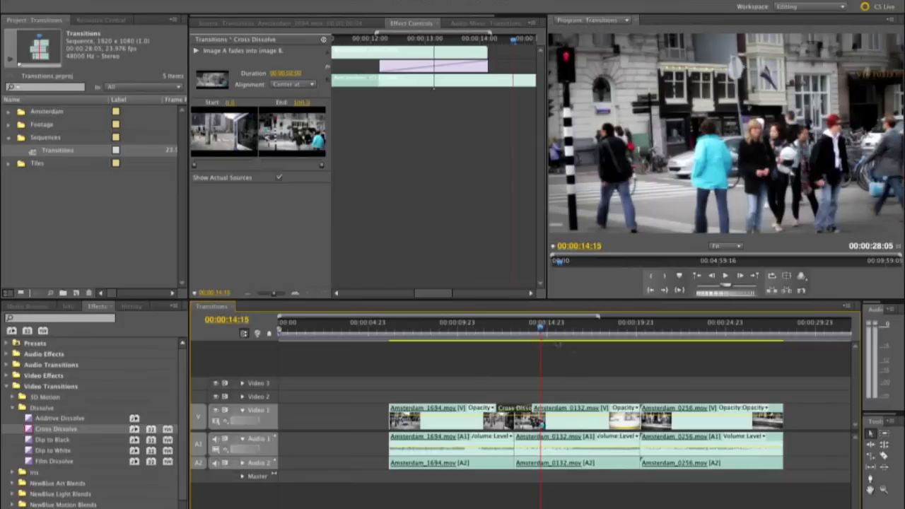
Step: Place a Cross Dissolve on the 0132/0256 cut at 00:00:20:00 and select it
click(637, 331)
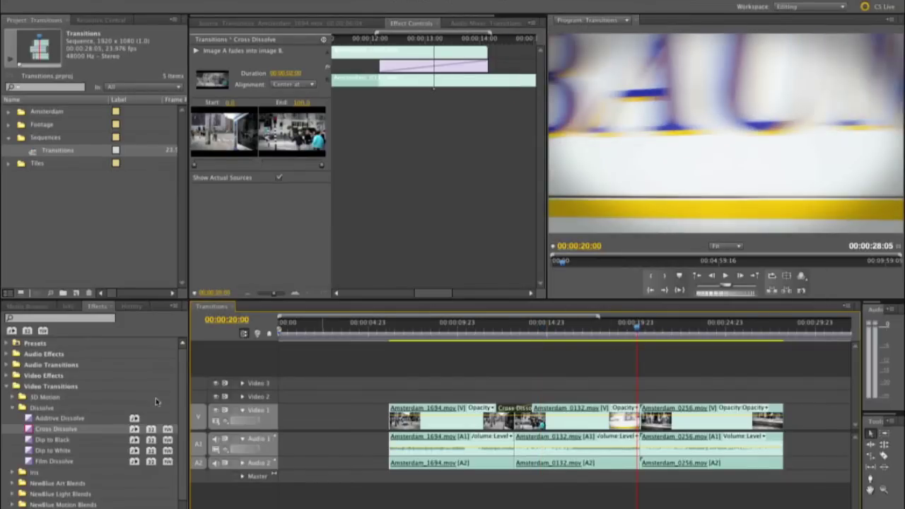
drag(29, 429, 638, 415)
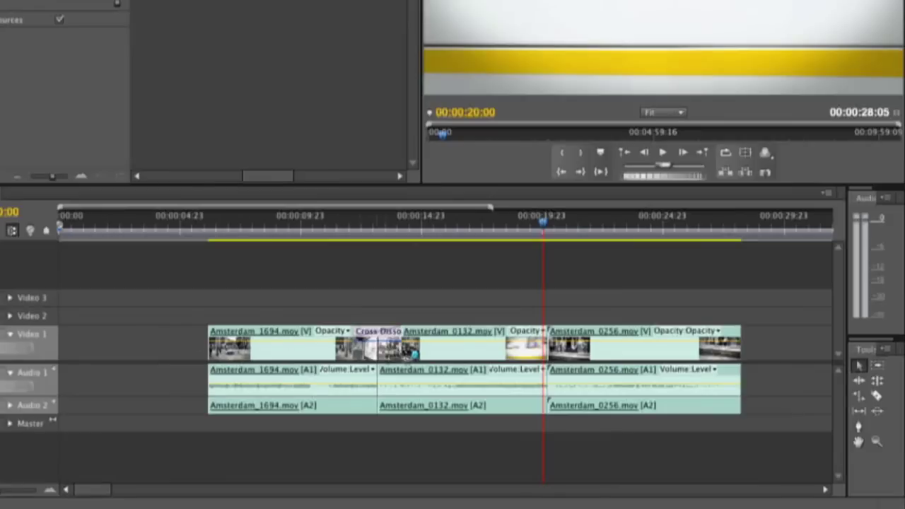
mouse_move(546, 342)
mouse_down()
mouse_move(523, 344)
mouse_move(546, 339)
mouse_up()
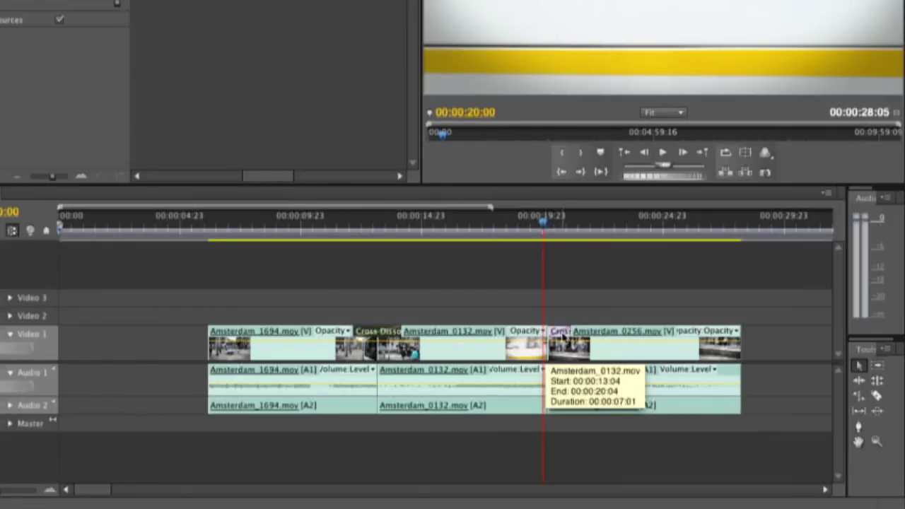
click(561, 332)
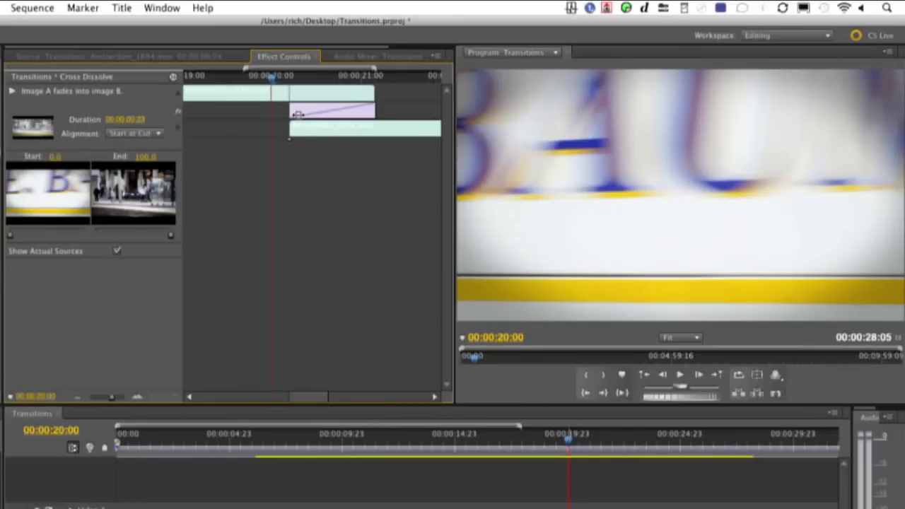
Step: Shift the second dissolve to a custom start, recentre it, play it, then revert to Start at Cut
drag(298, 129, 249, 130)
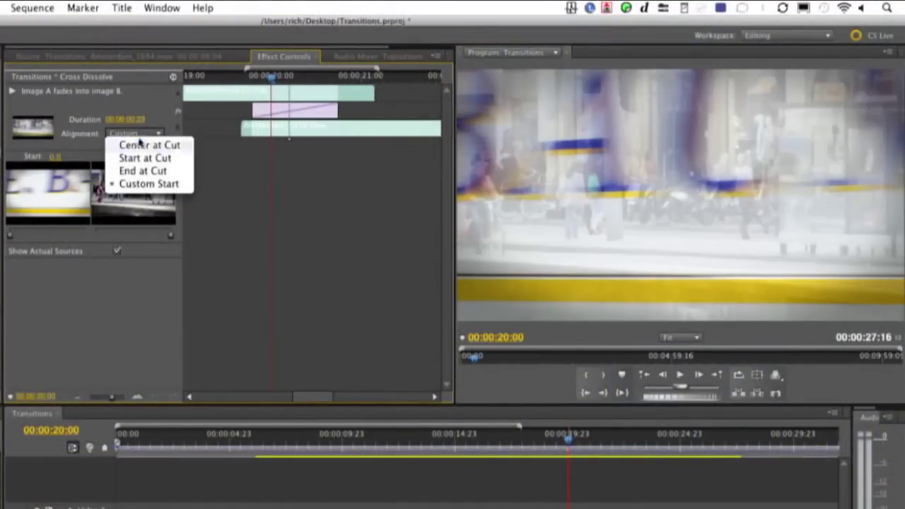
click(140, 145)
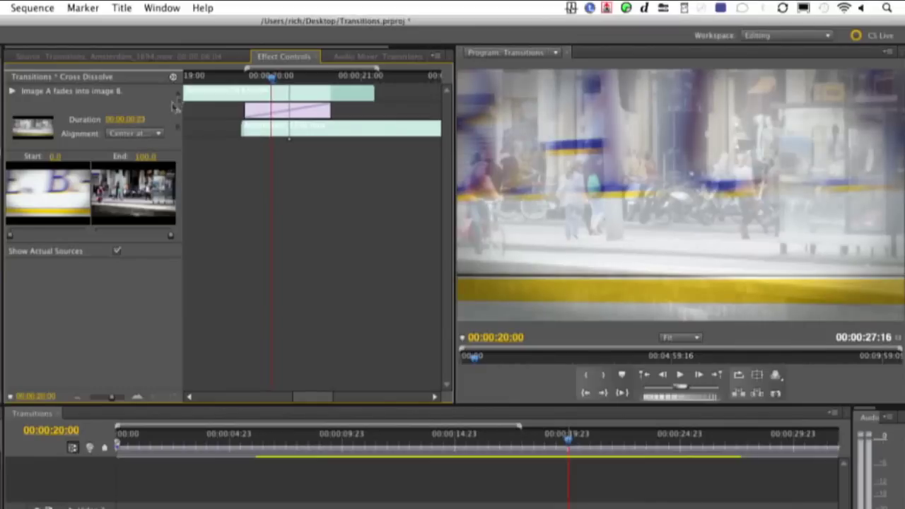
key(space)
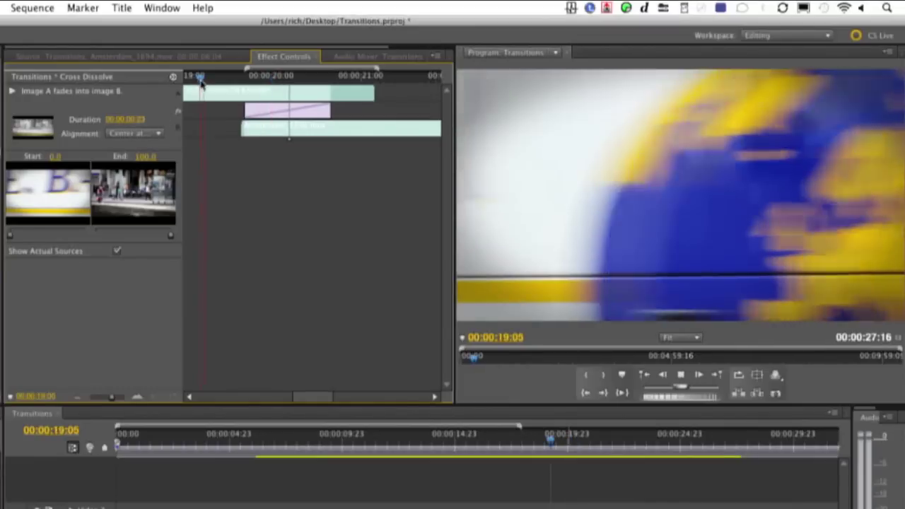
key(space)
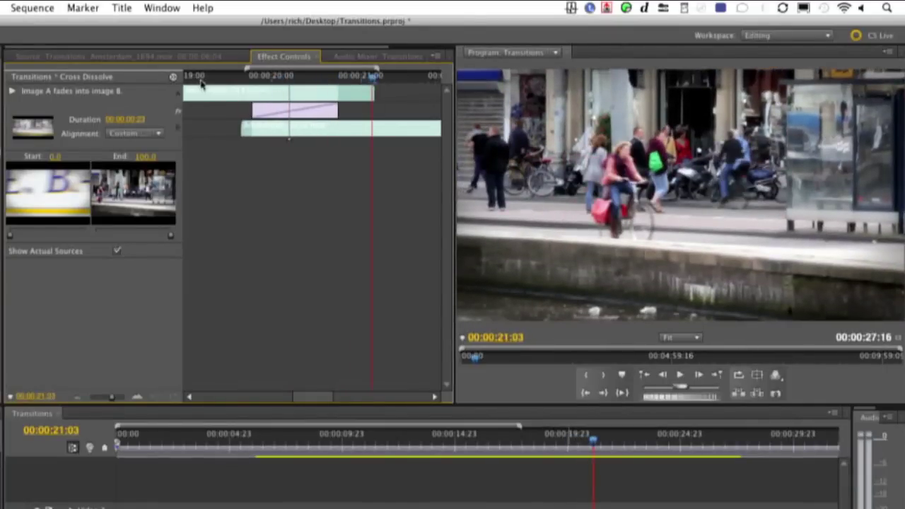
key(Down)
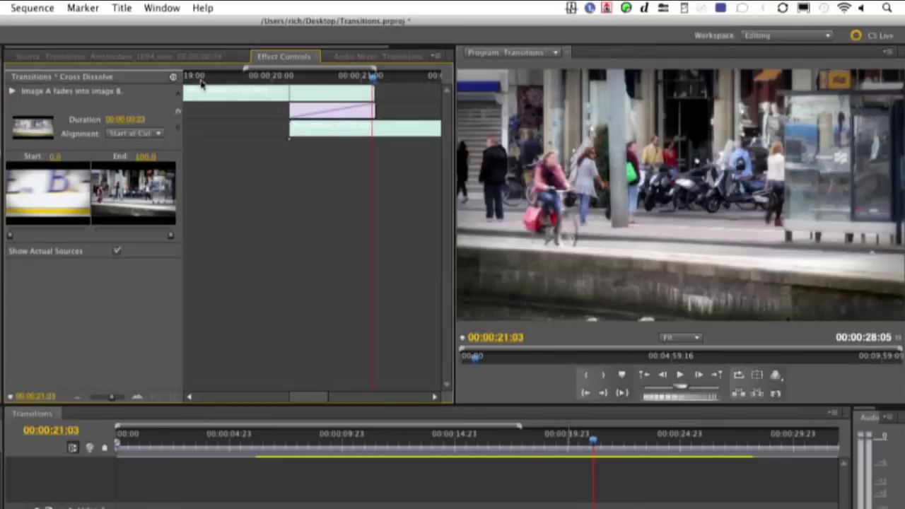
Step: Set the alignment to Center at Cut and play it from 00:00:19:09
click(142, 133)
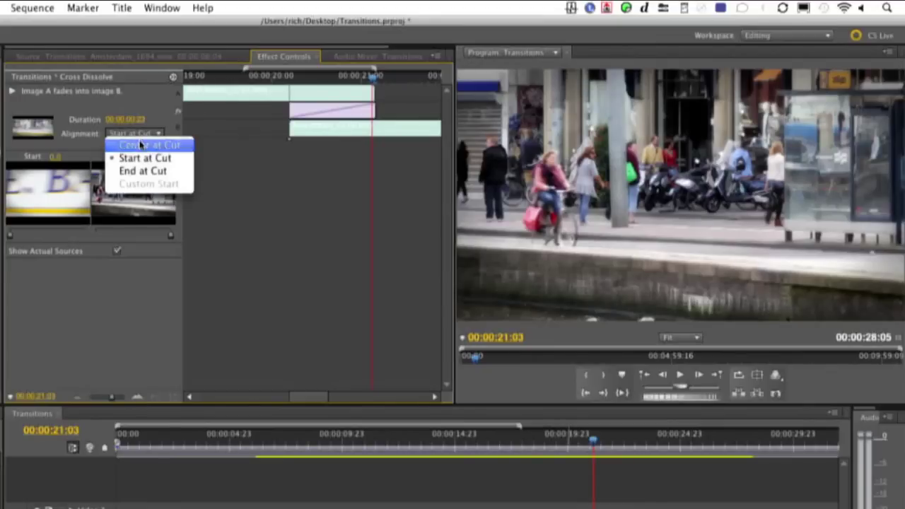
click(141, 145)
click(215, 77)
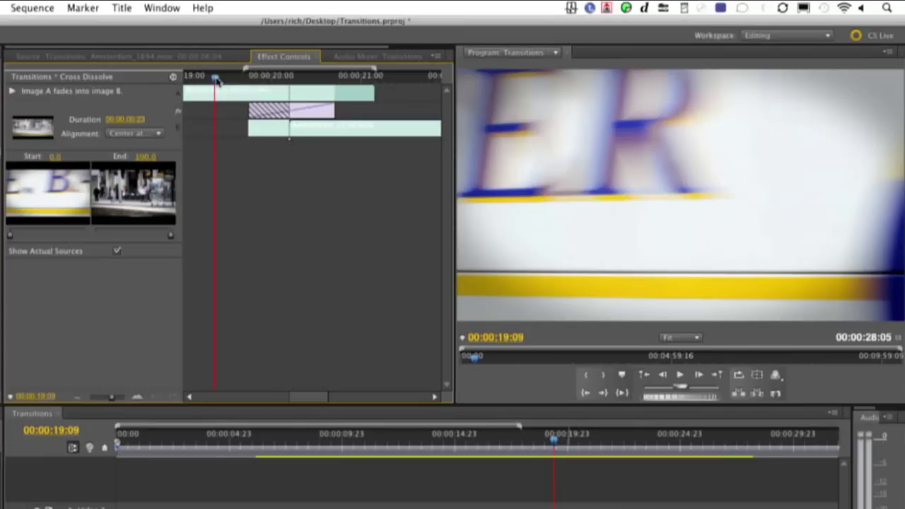
key(space)
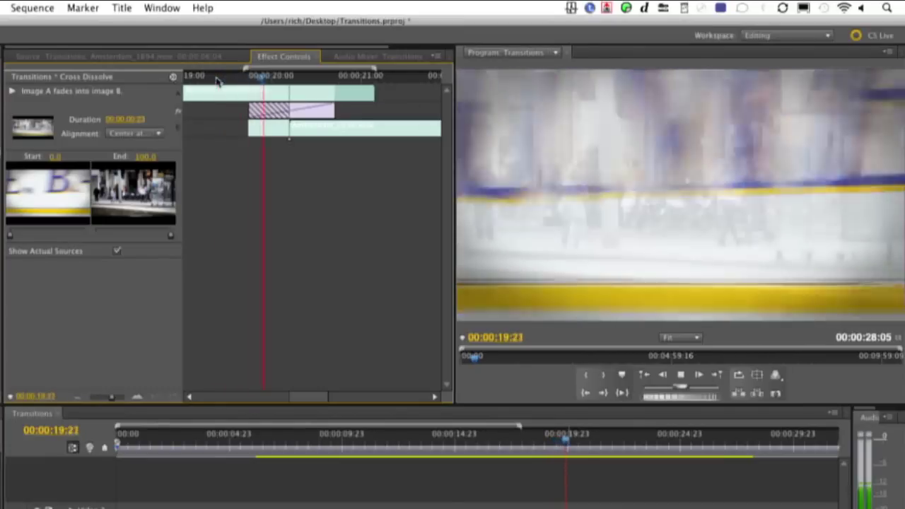
key(space)
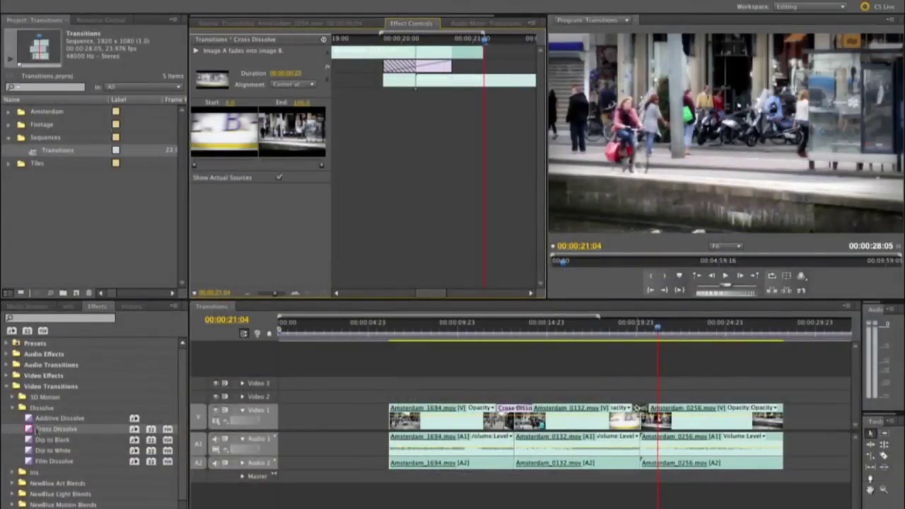
Step: Drop Dip to White over the second Cross Dissolve and play it from just before the cut
drag(32, 447, 638, 409)
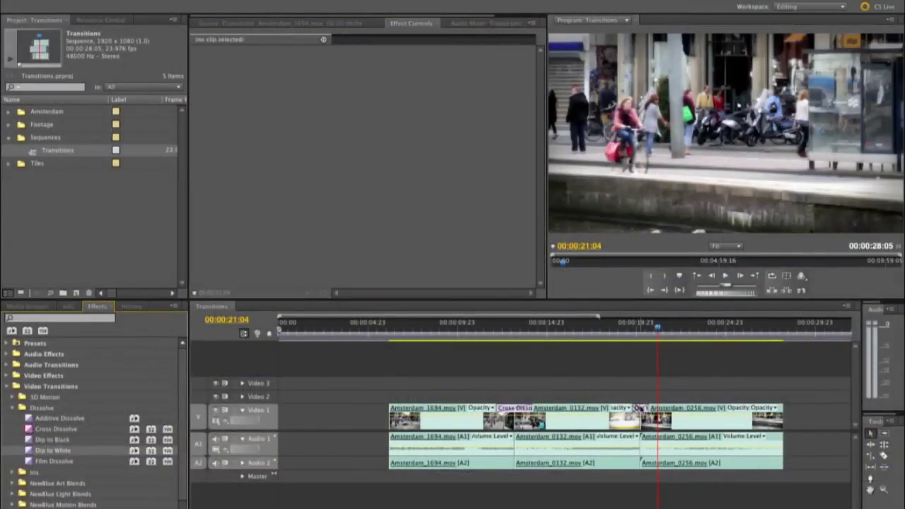
click(605, 333)
key(space)
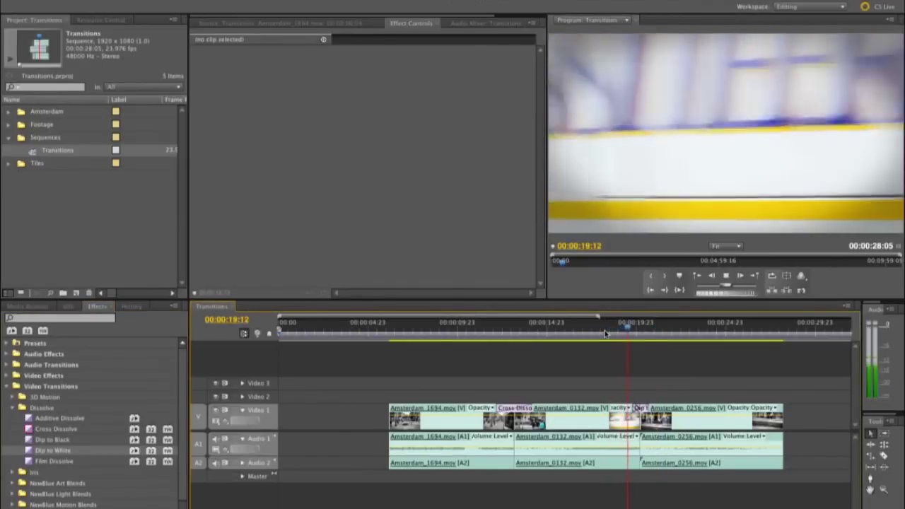
key(space)
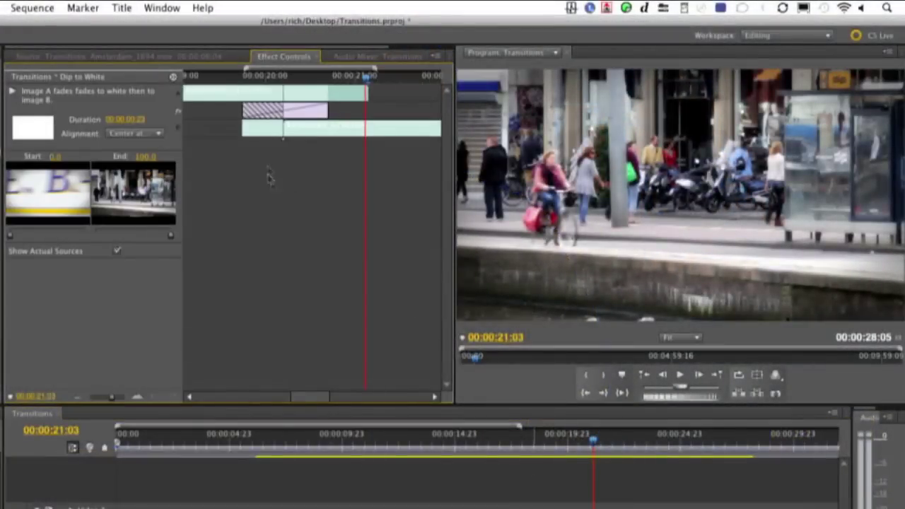
Step: Extend both edges of the Dip to White to 00:00:01:14 and nudge it slightly later
drag(244, 109, 216, 108)
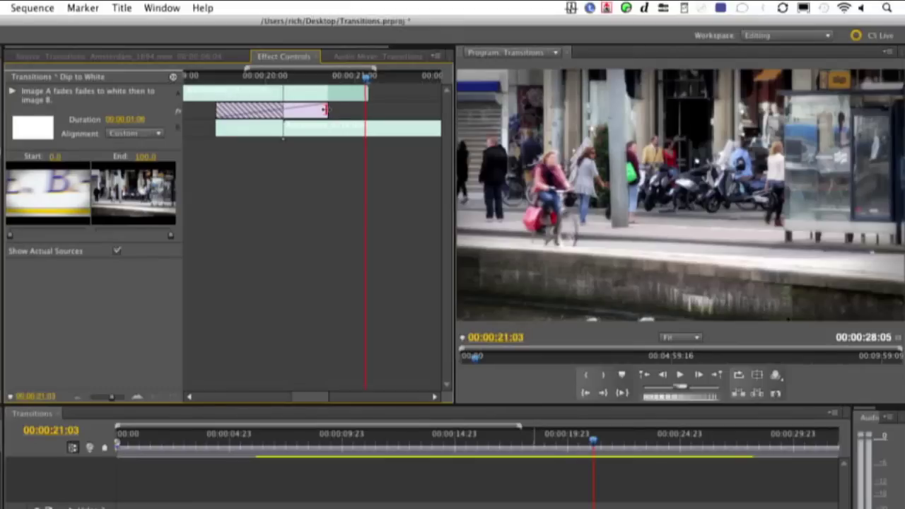
drag(327, 109, 354, 109)
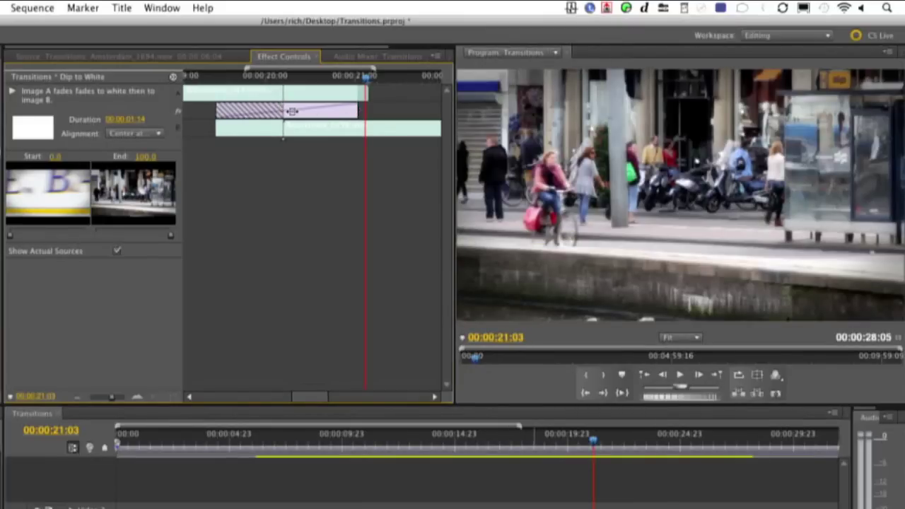
drag(291, 110, 285, 109)
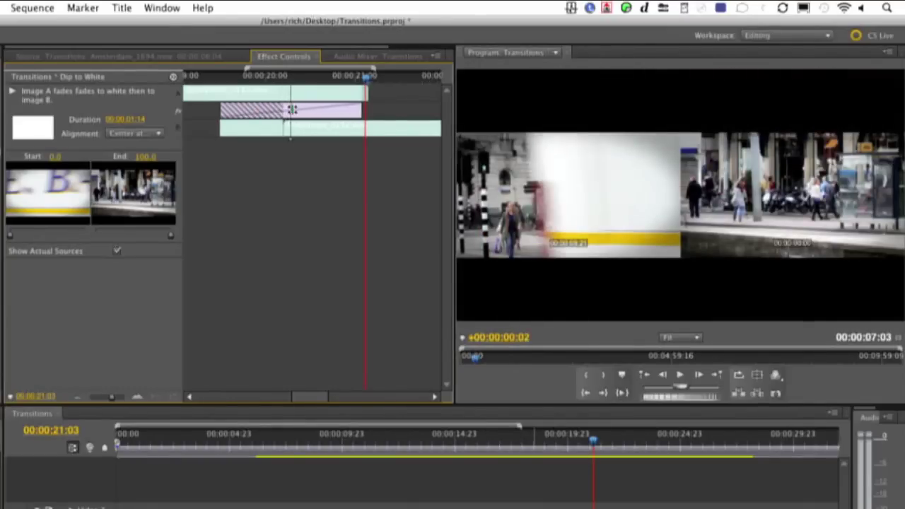
drag(292, 109, 301, 108)
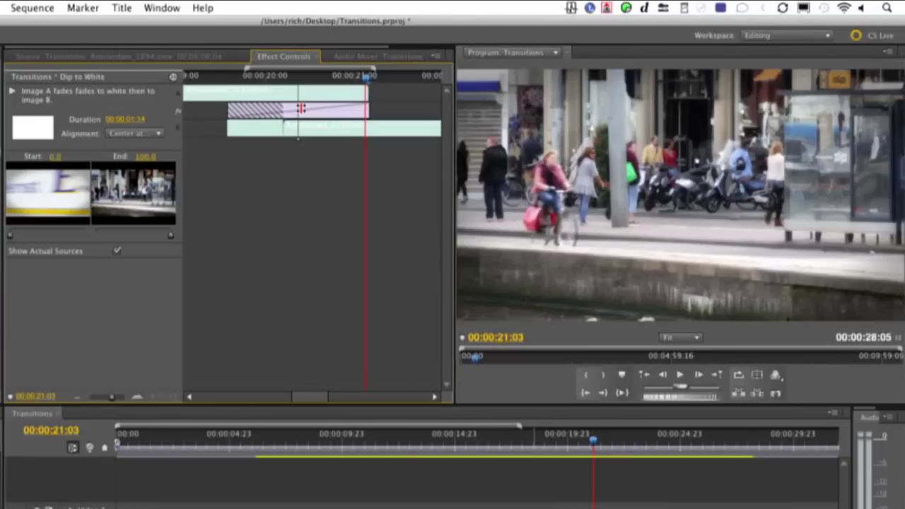